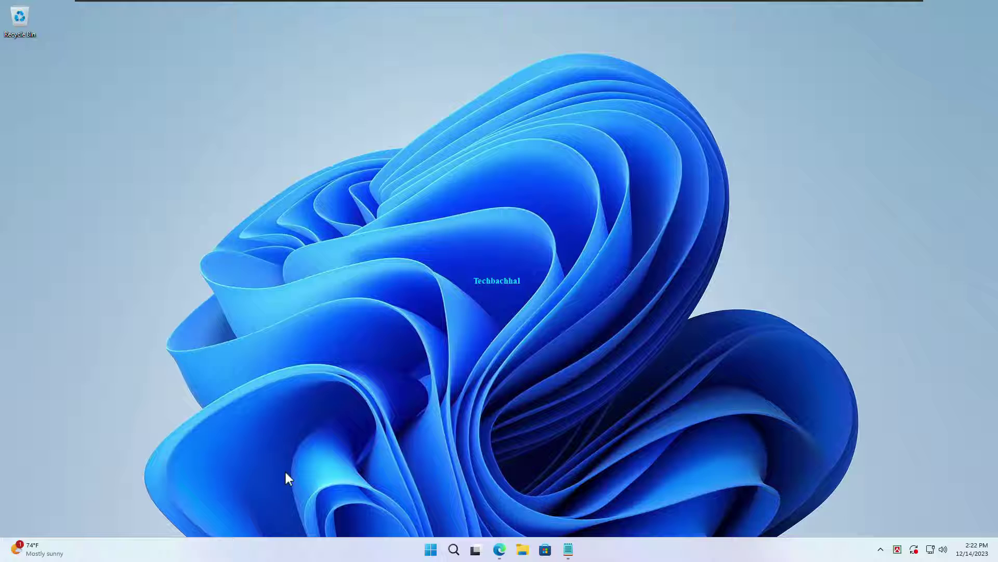
- Open Settings from the Start button's right-click menu and go to the Apps page
right_click(429, 549)
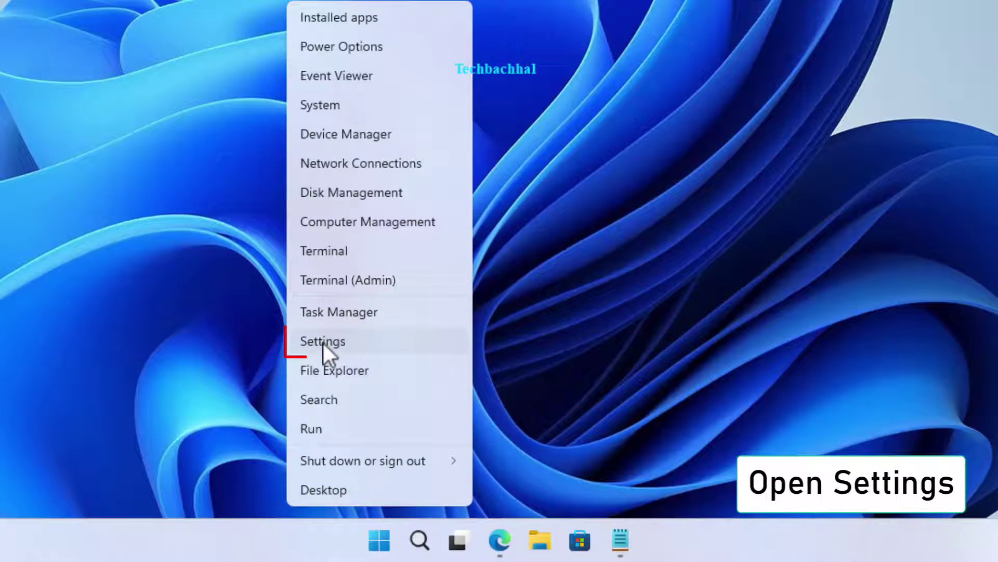
click(327, 342)
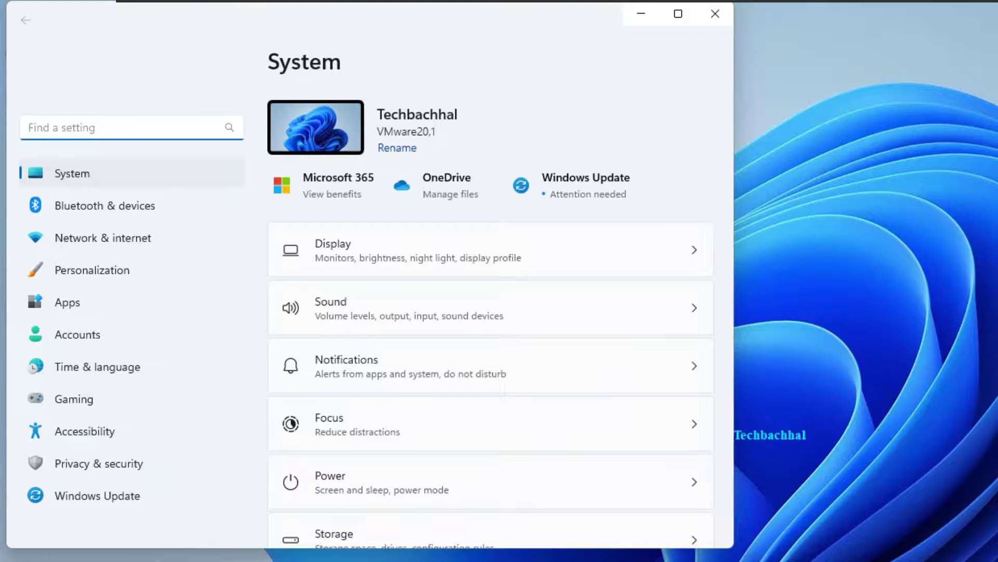
click(115, 303)
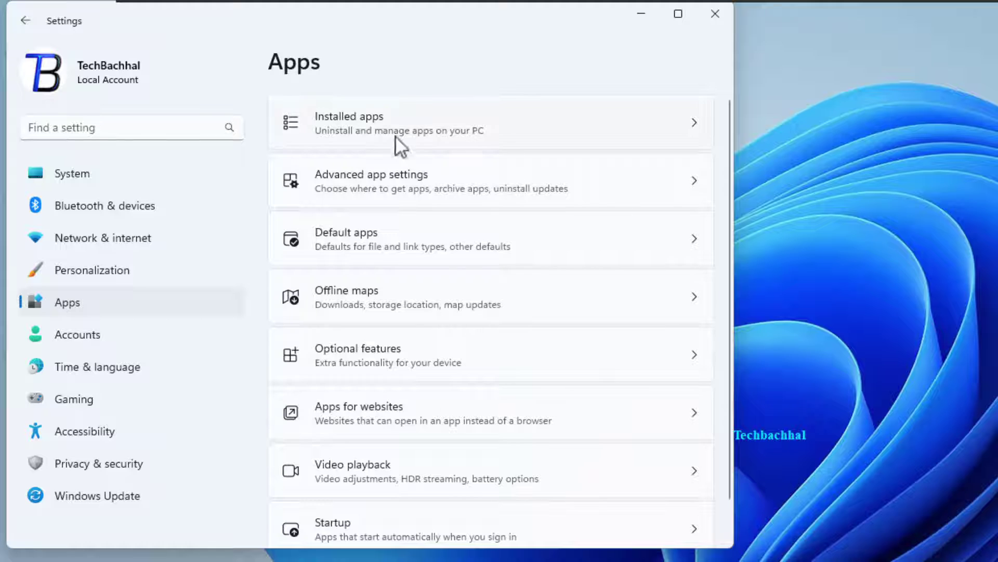
- Open Installed apps and view BijoyBayanno's uninstall options, then dismiss them without uninstalling
click(438, 122)
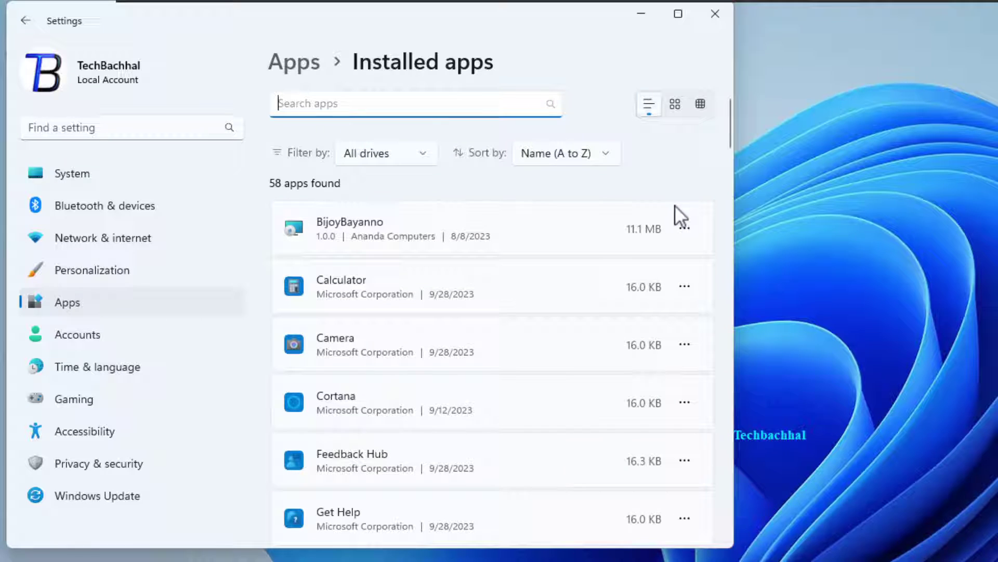
click(684, 228)
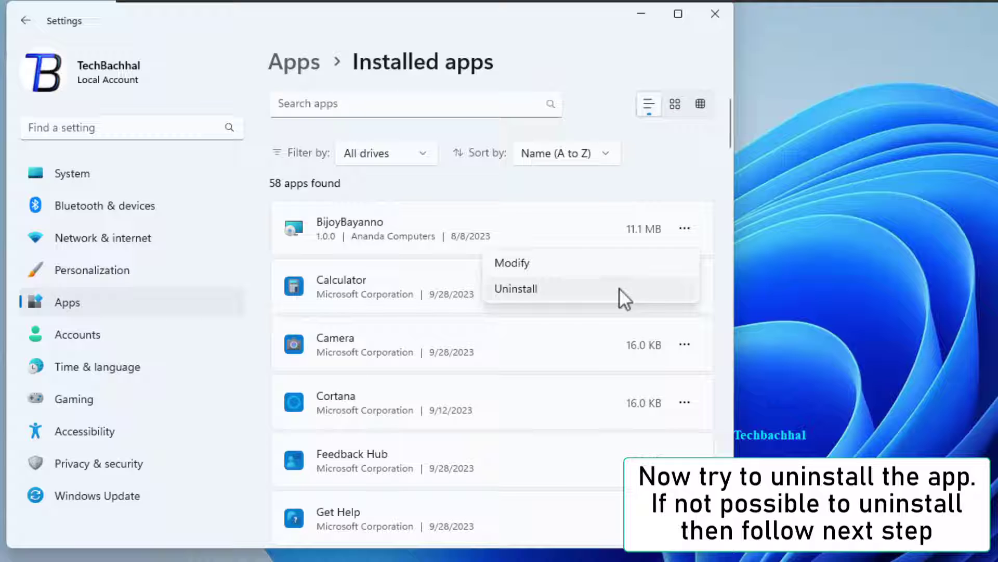
key(Escape)
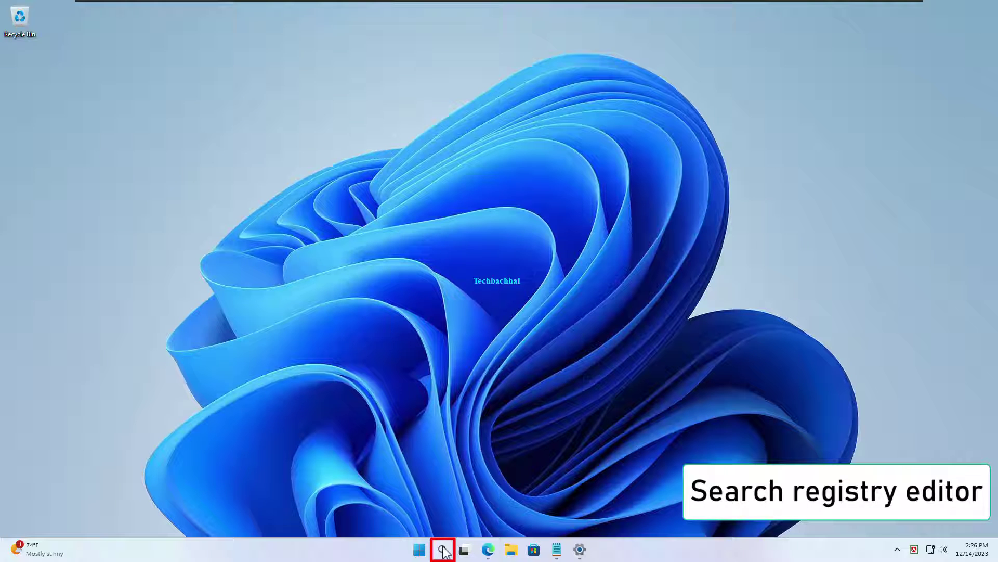
- Search for 'regedit' and run Registry Editor as administrator
click(447, 549)
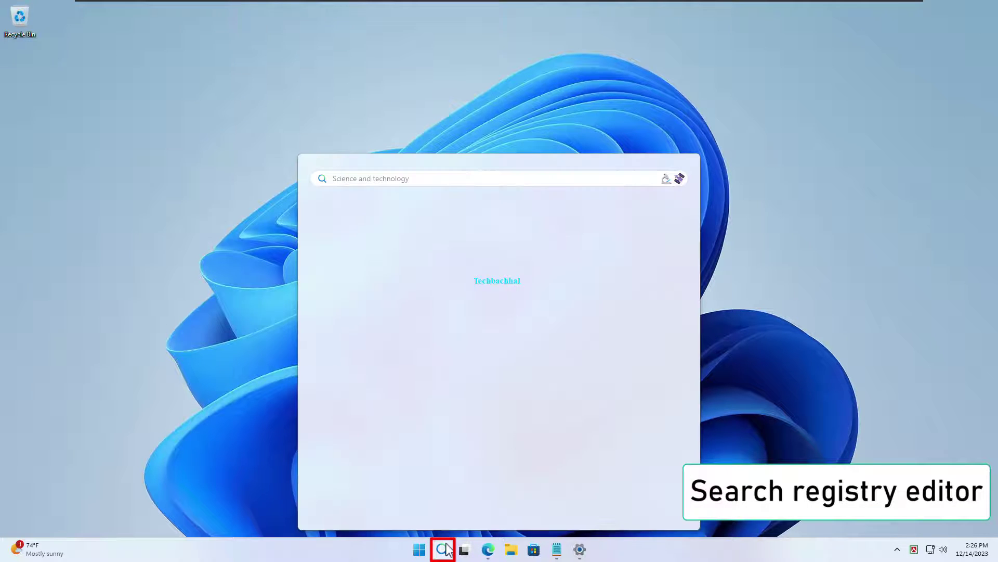
text(re)
text(g)
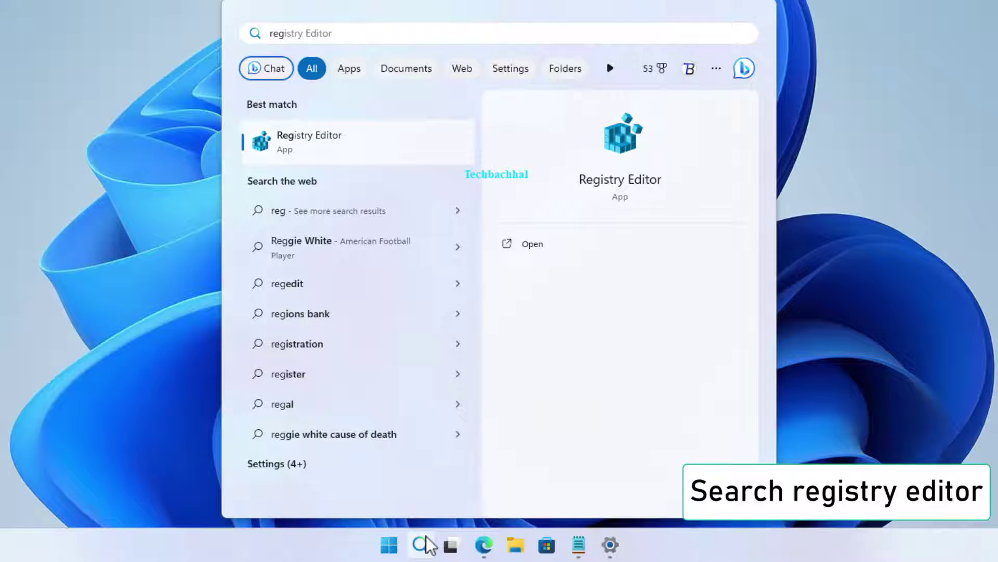
text(edit)
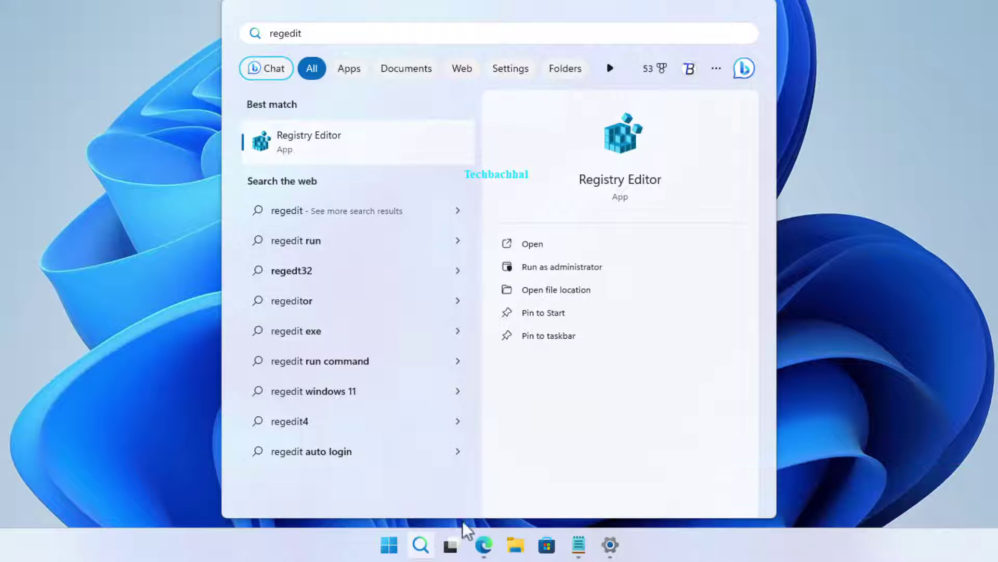
click(533, 268)
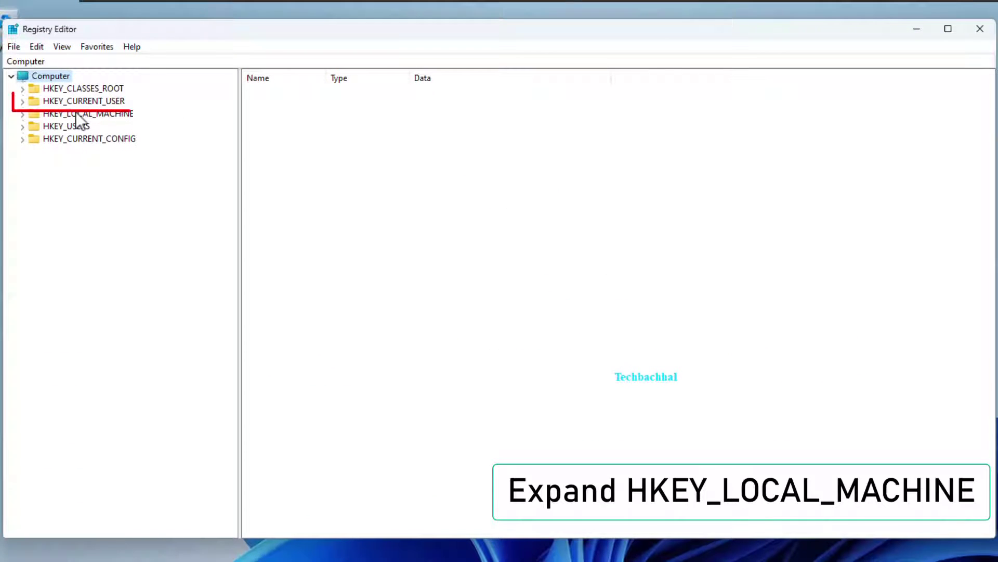
- Expand HKEY_LOCAL_MACHINE and its SOFTWARE key in the registry tree
double_click(76, 113)
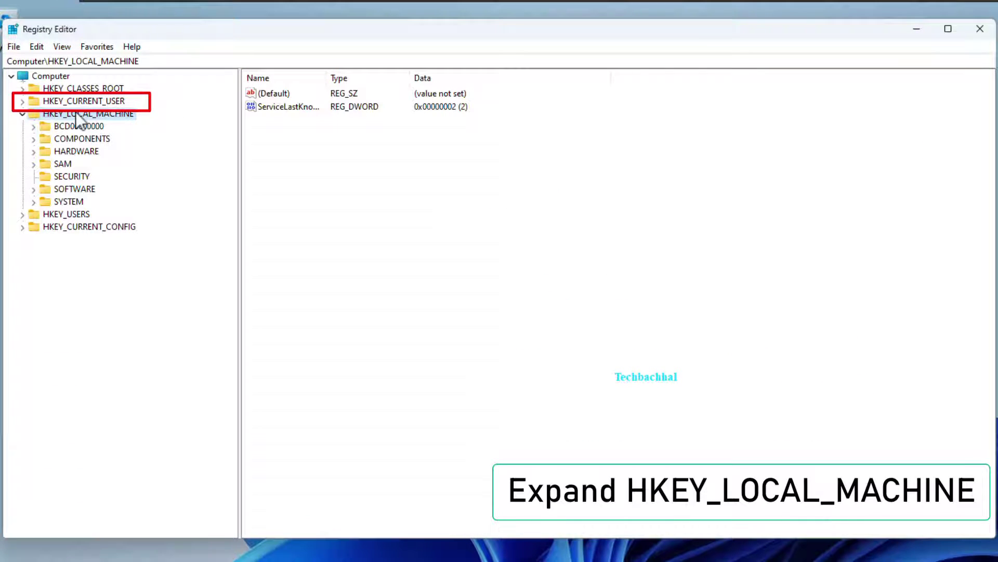
double_click(82, 188)
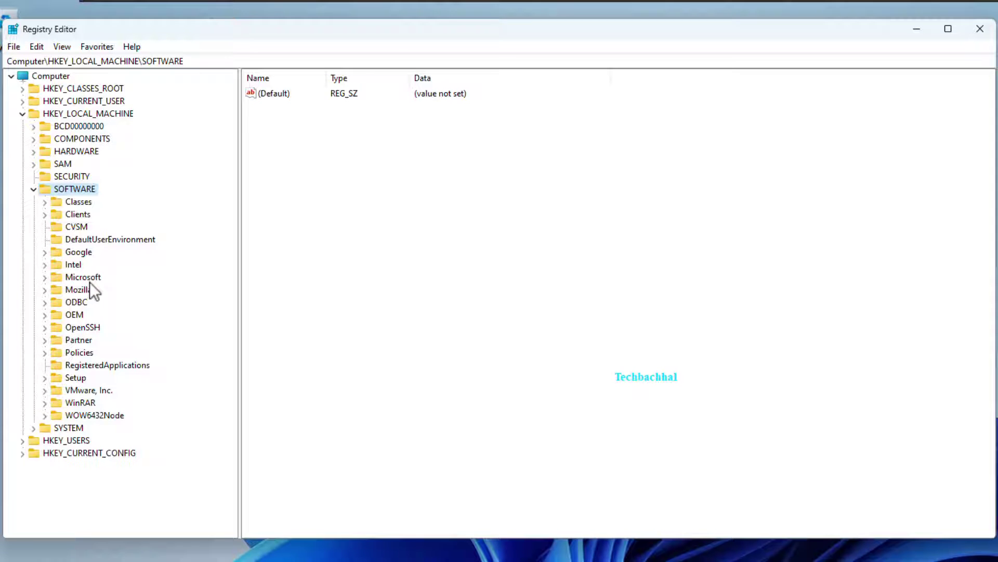
- Expand WOW6432Node, Microsoft, Windows and CurrentVersion, bringing the Uninstall subkey into view
double_click(102, 415)
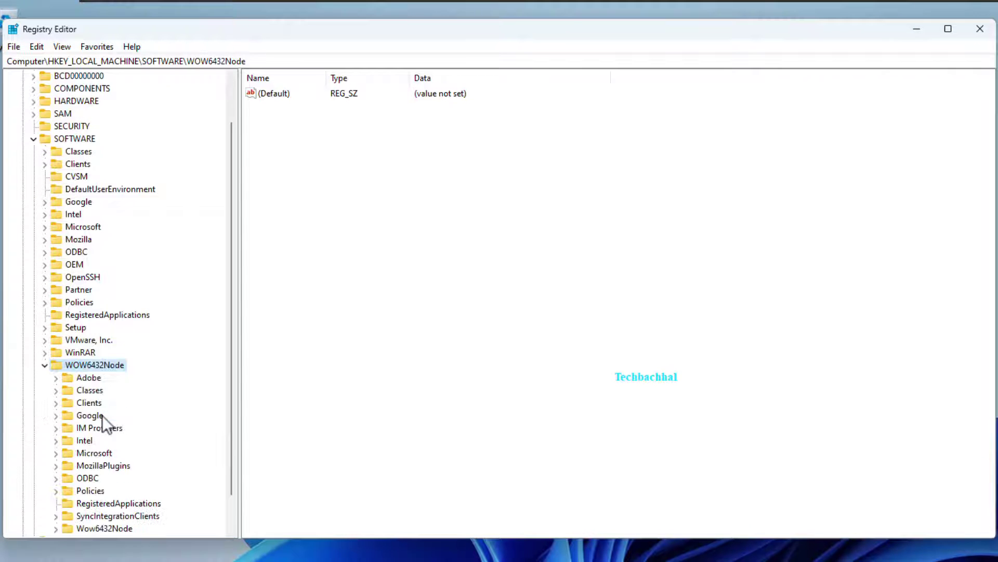
scroll(102, 415, down, 1)
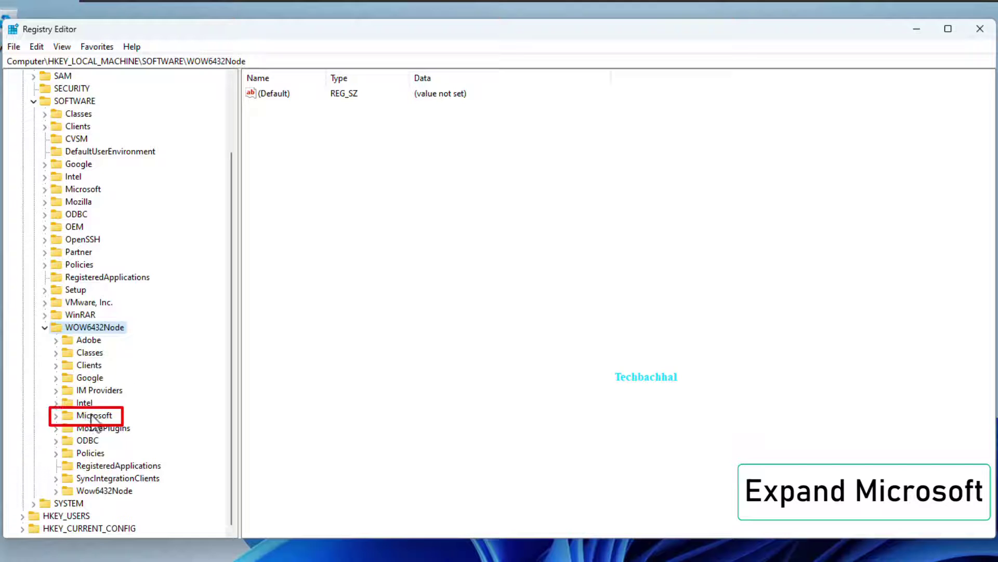
double_click(92, 415)
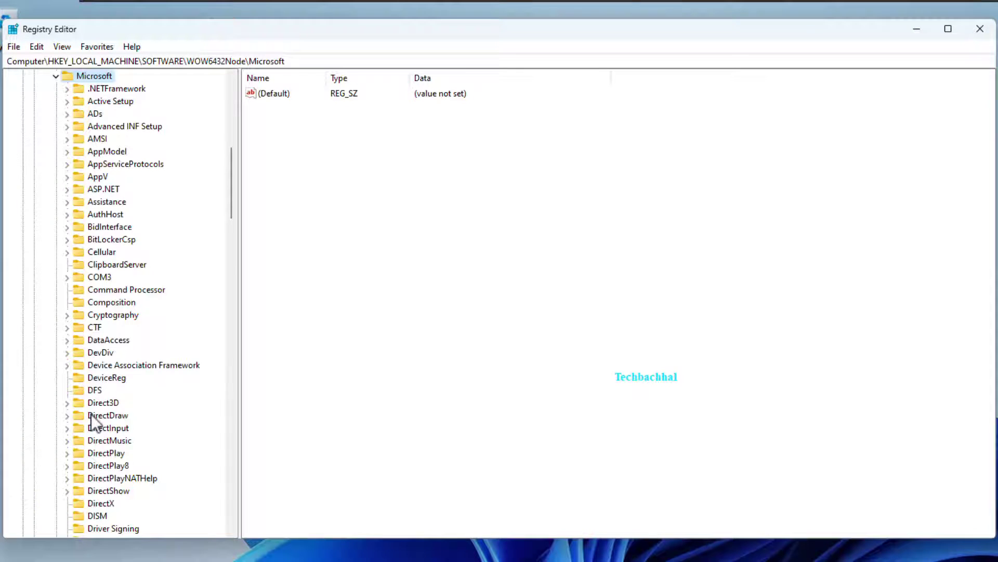
scroll(105, 401, down, 20)
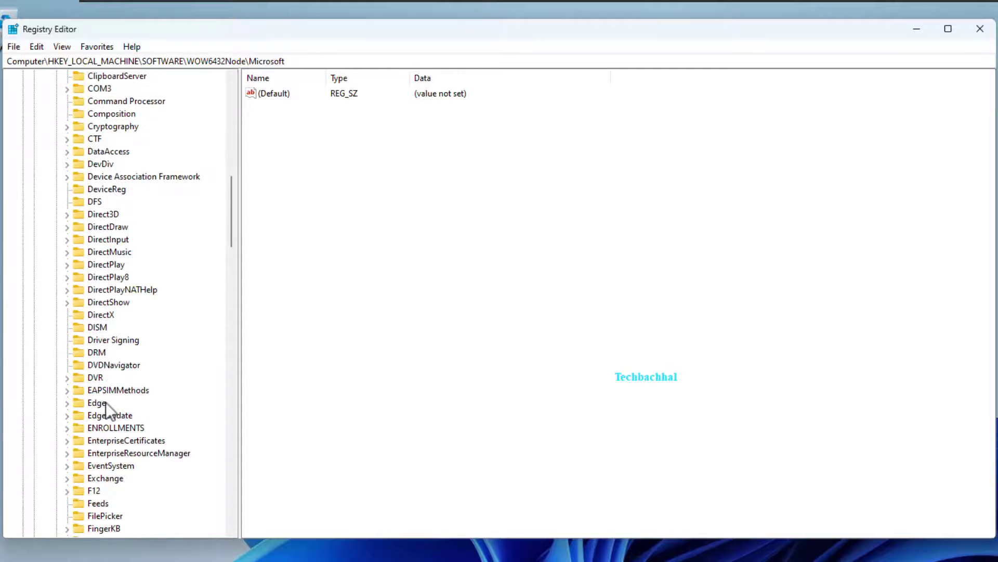
scroll(120, 422, down, 20)
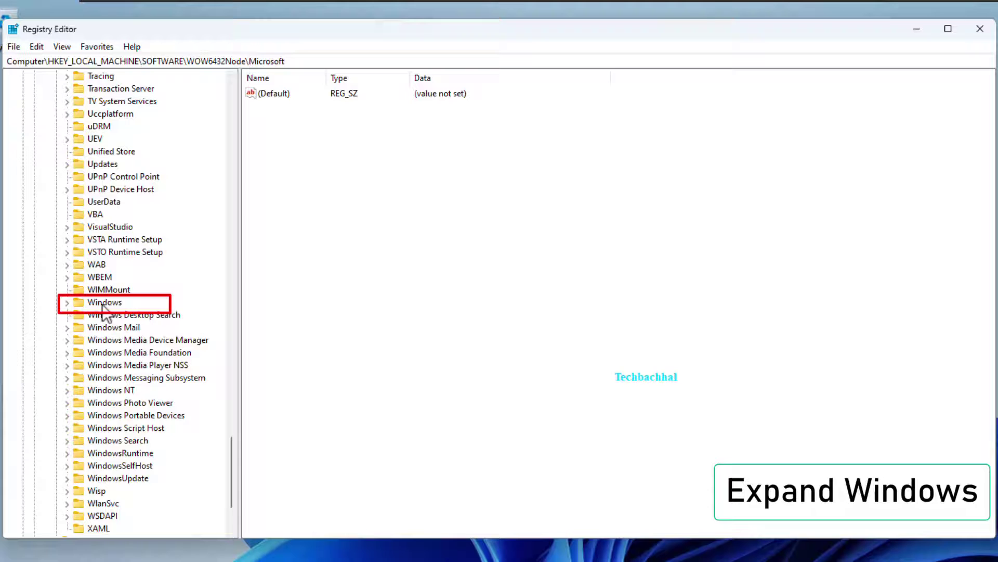
double_click(102, 304)
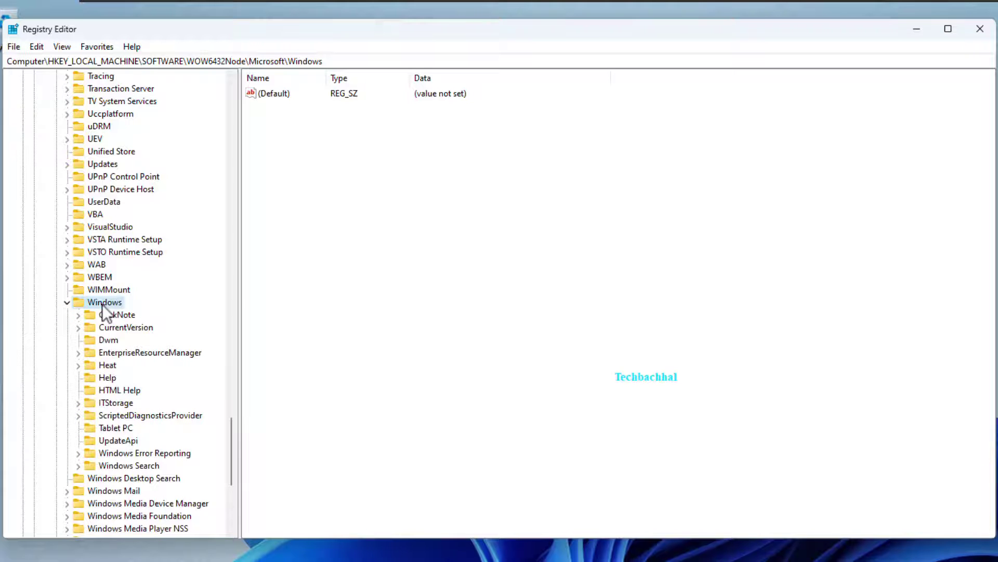
double_click(127, 328)
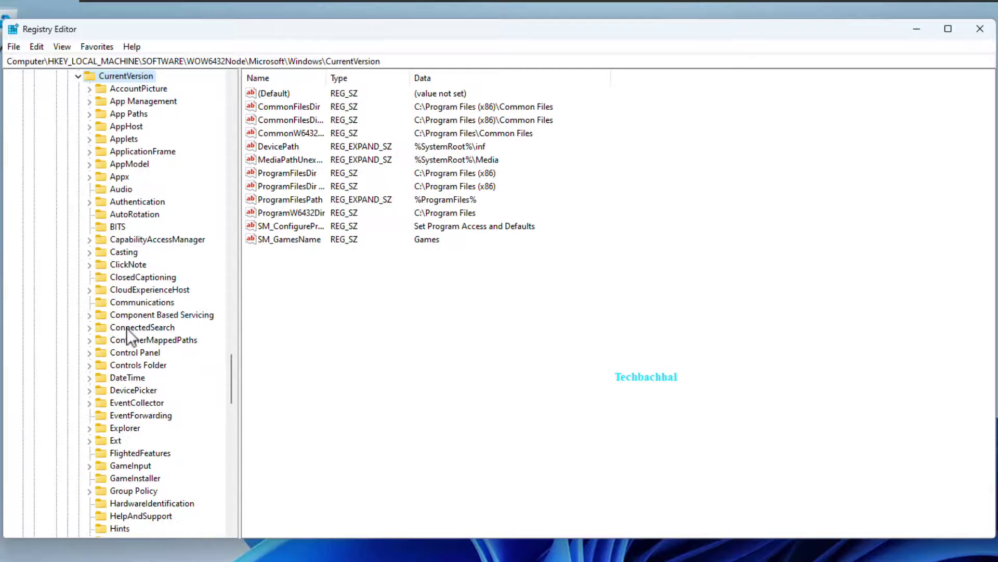
scroll(148, 341, down, 15)
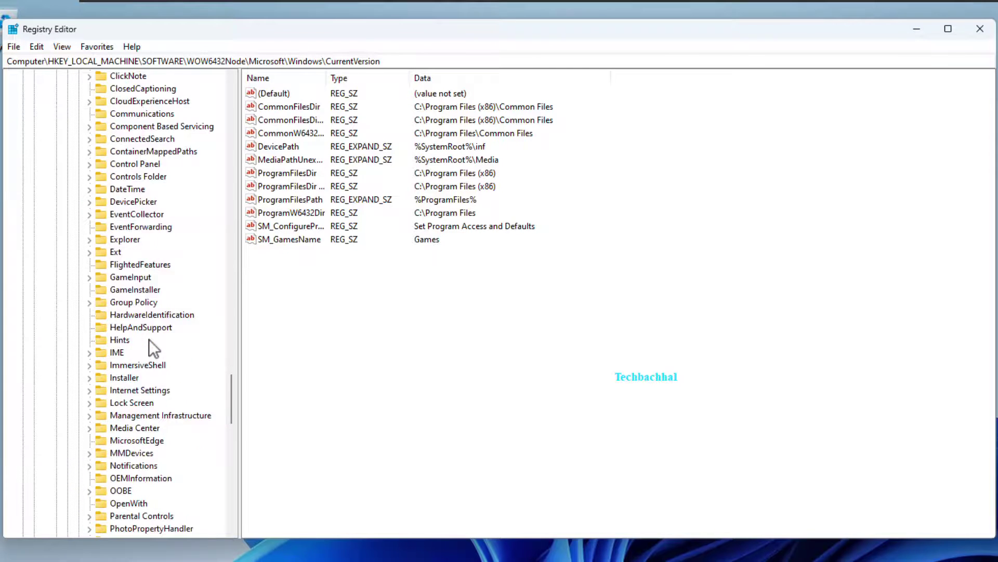
scroll(148, 344, down, 7)
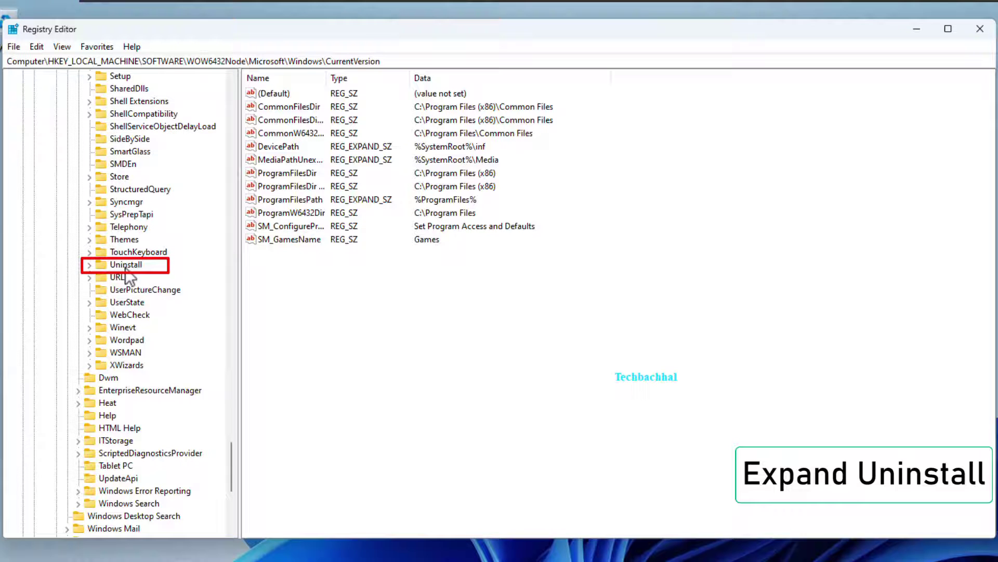
- Expand the Uninstall key and widen the tree pane to show full key names
double_click(130, 266)
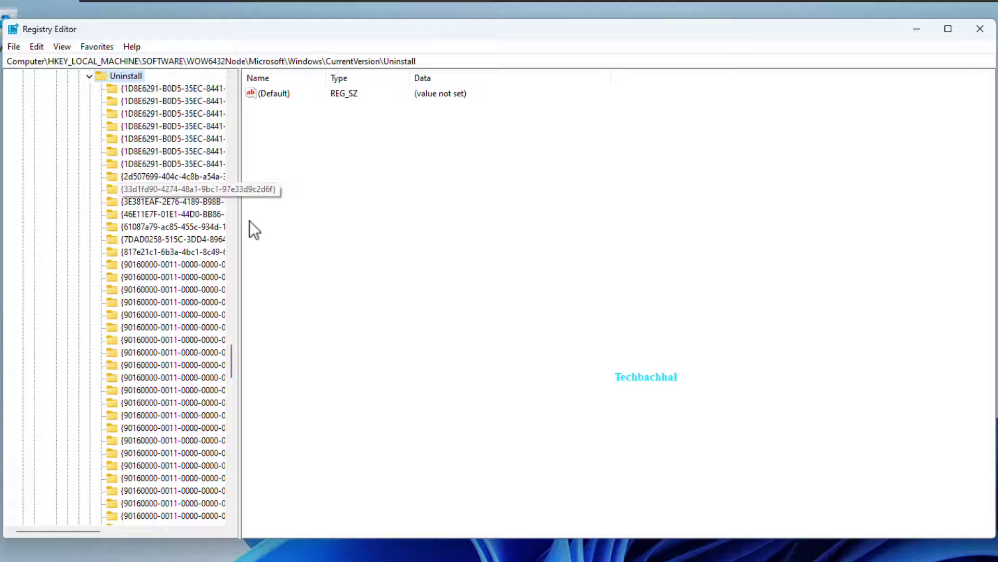
drag(240, 227, 276, 229)
scroll(208, 244, up, 4)
- Check each Uninstall entry's DisplayName until finding BijoyBayanno's {3E381EAF-2E76-4189-B98B-C315B397734F} key
click(173, 252)
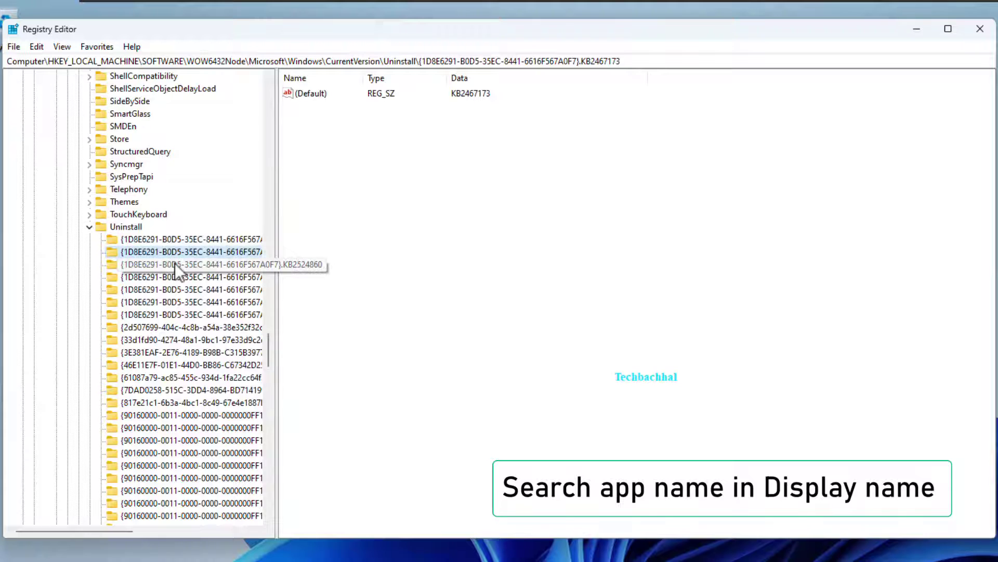
click(175, 263)
click(173, 276)
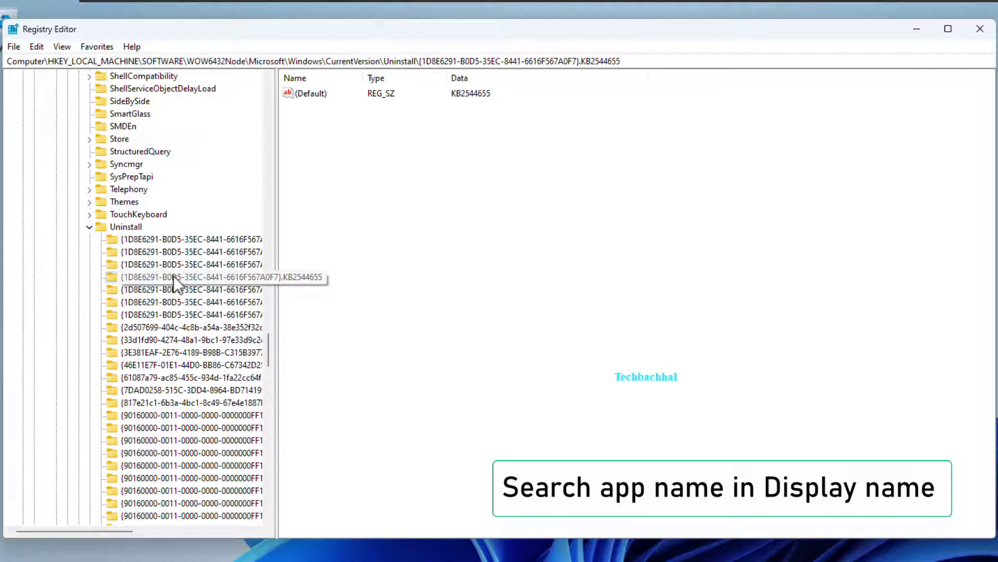
click(173, 286)
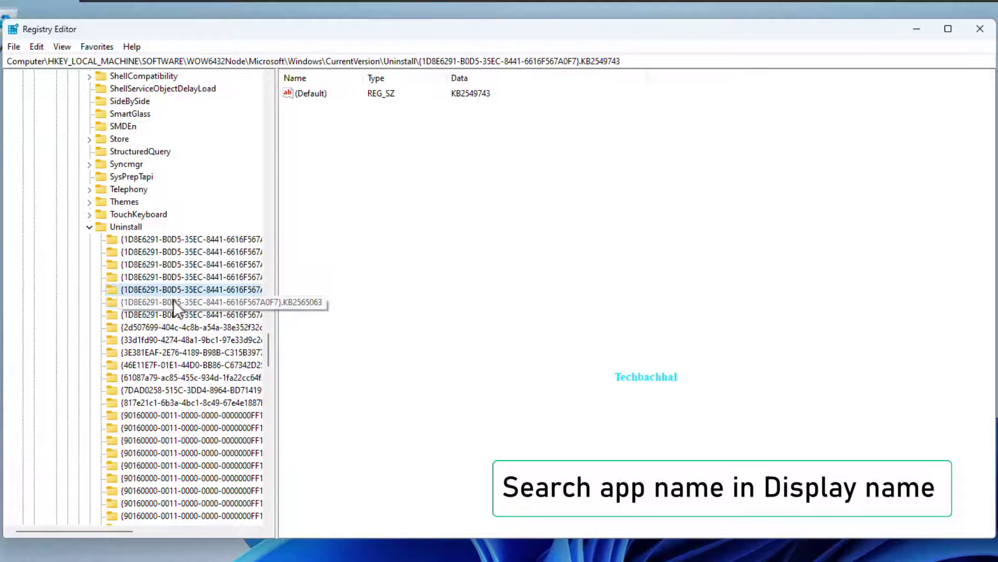
click(174, 302)
click(172, 313)
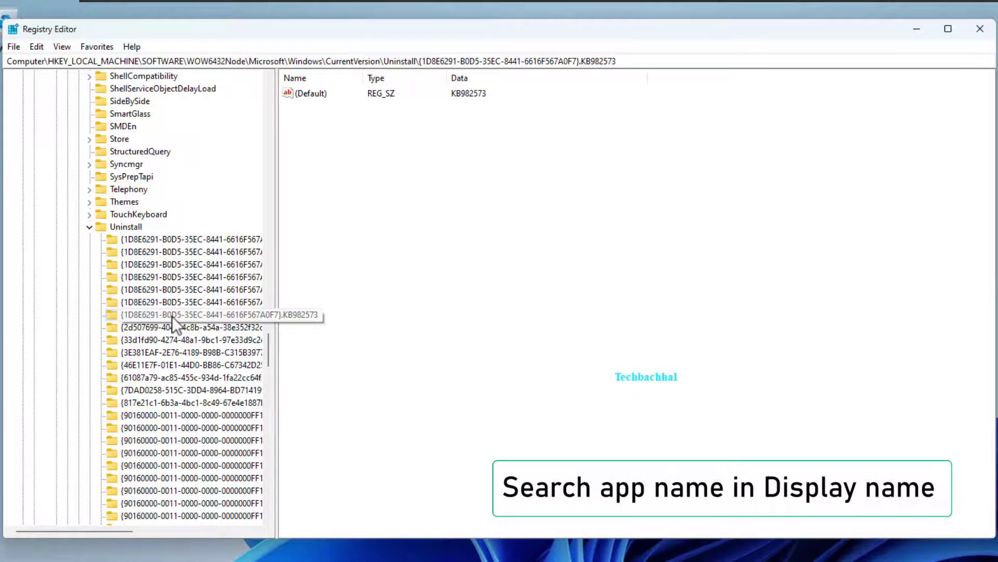
click(172, 325)
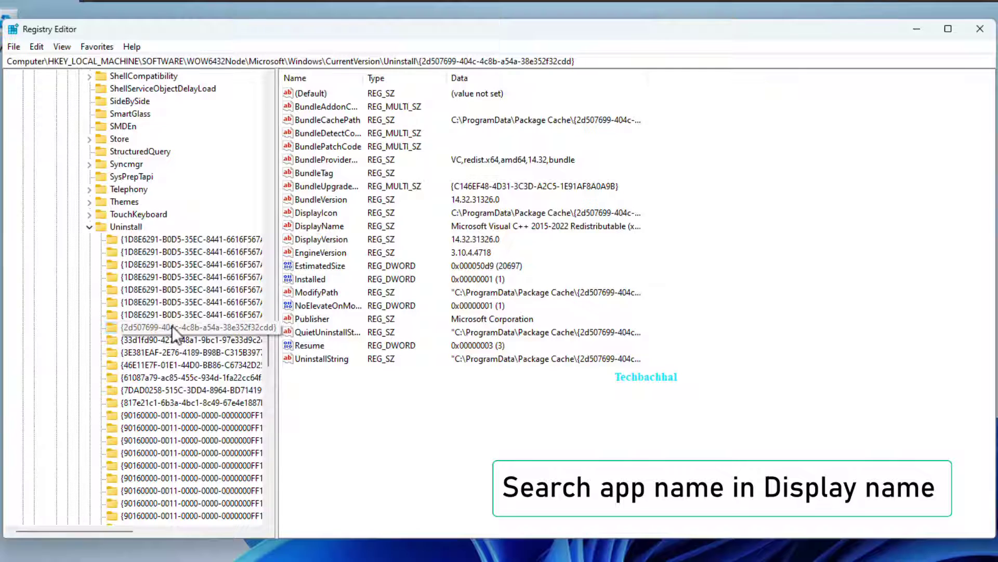
click(168, 338)
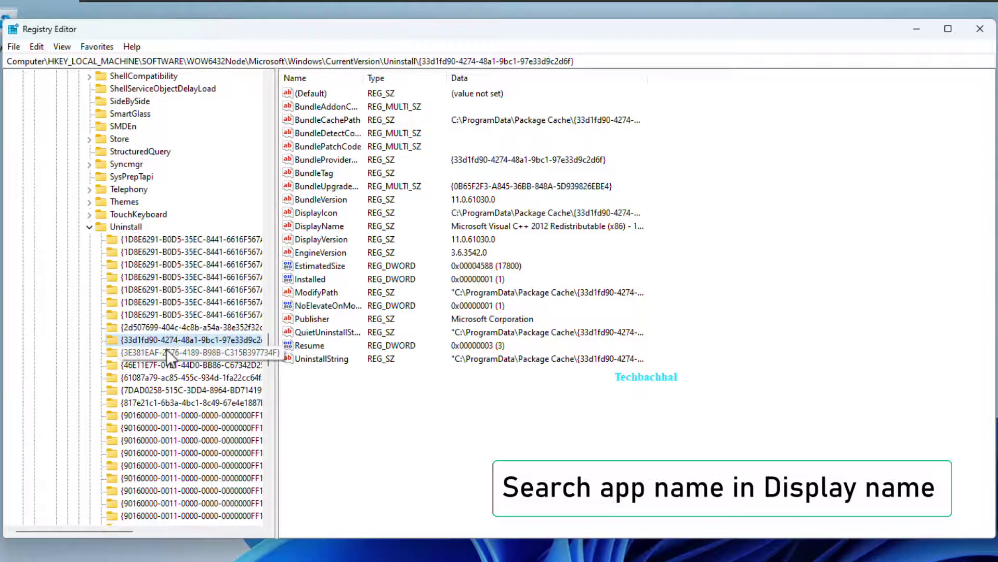
click(167, 349)
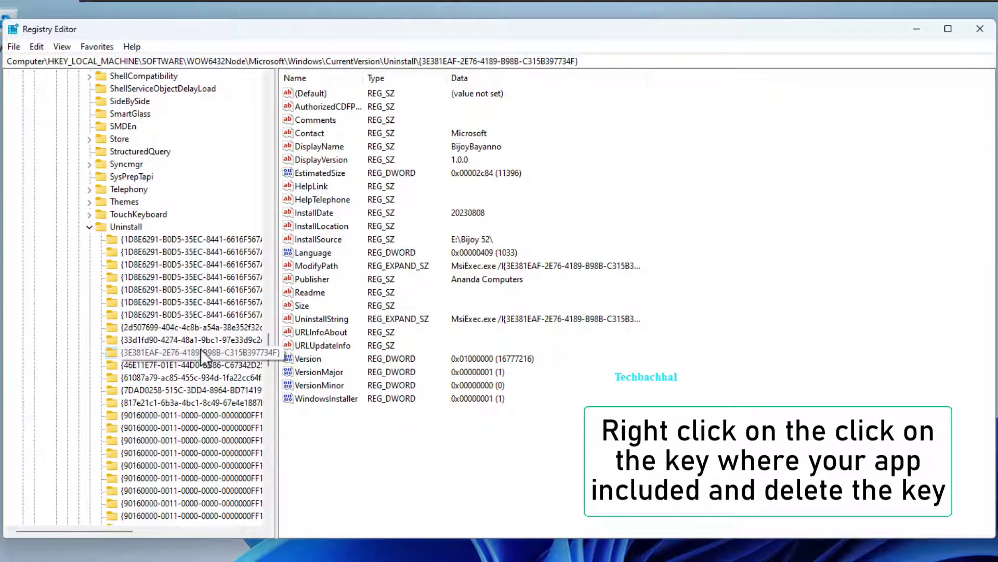
- Compare against Installed apps, then choose Delete on the {3E381EAF-2E76-4189-B98B-C315B397734F} key
key(alt+Tab)
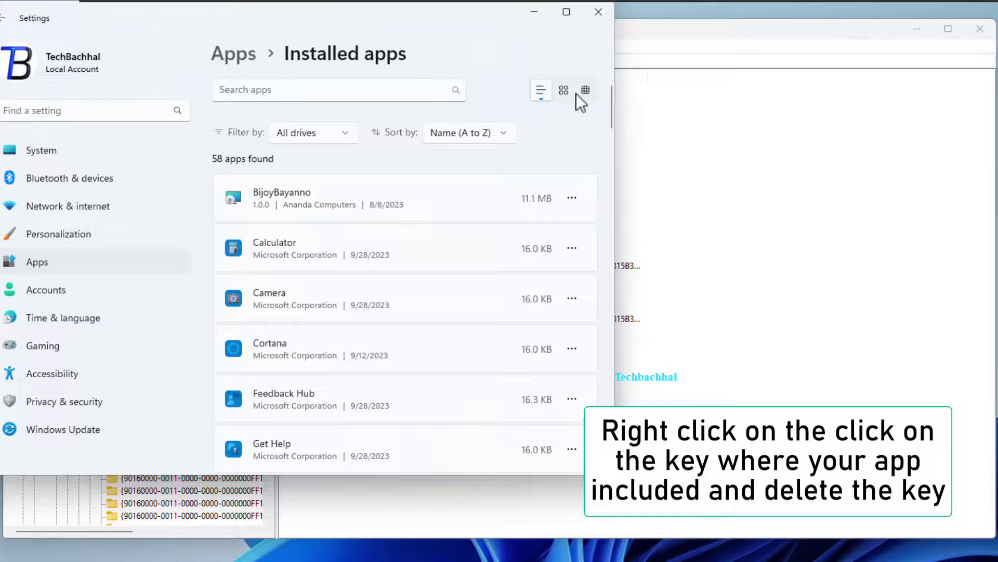
click(534, 12)
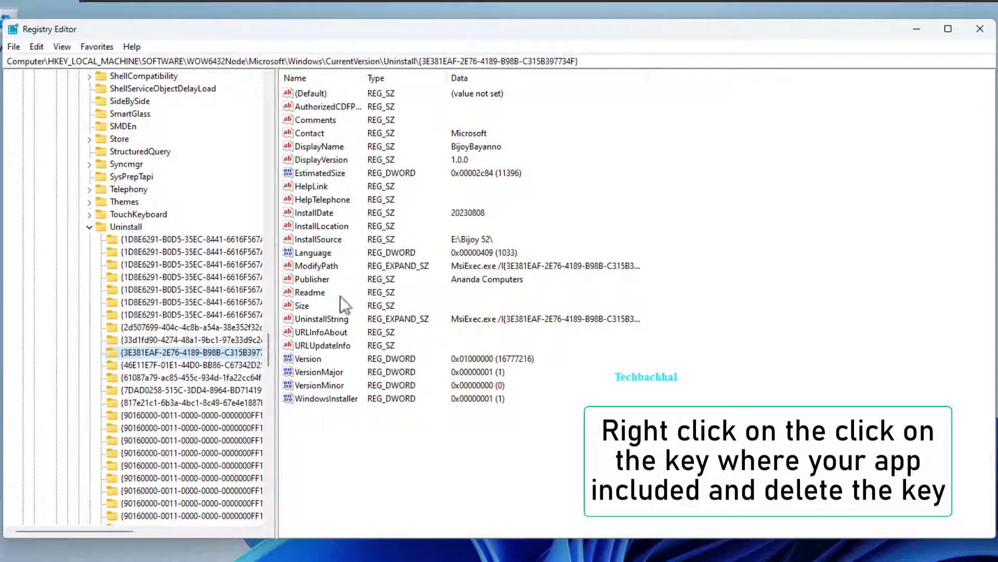
right_click(165, 352)
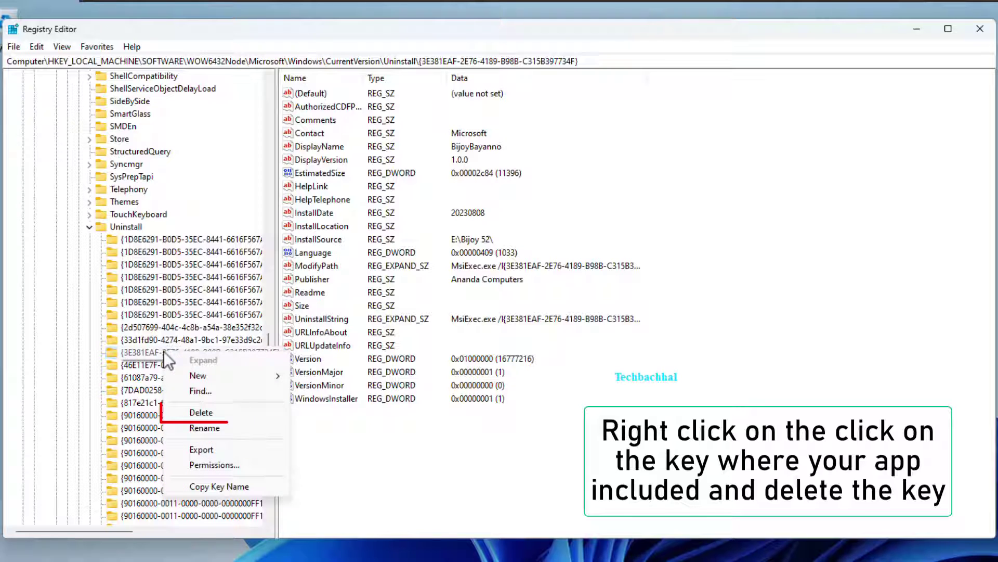
click(195, 413)
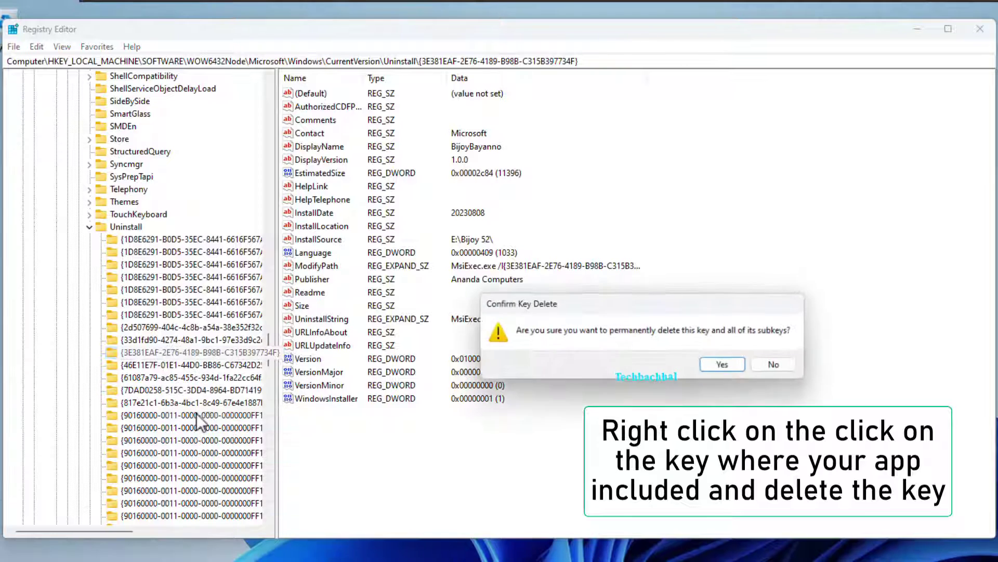
- Confirm the permanent key deletion and collapse the Uninstall, CurrentVersion and Windows keys
click(726, 364)
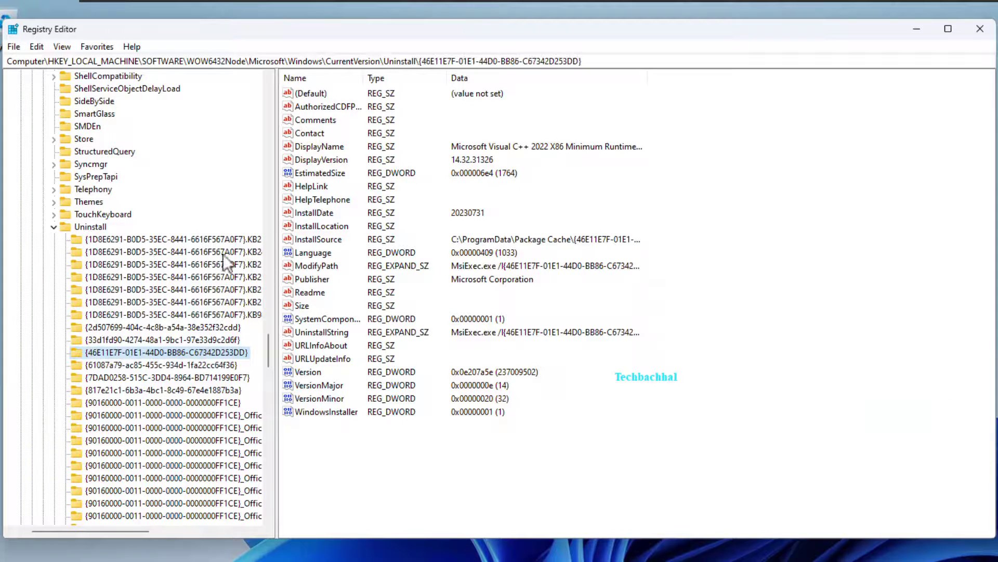
click(54, 227)
scroll(53, 227, up, 9)
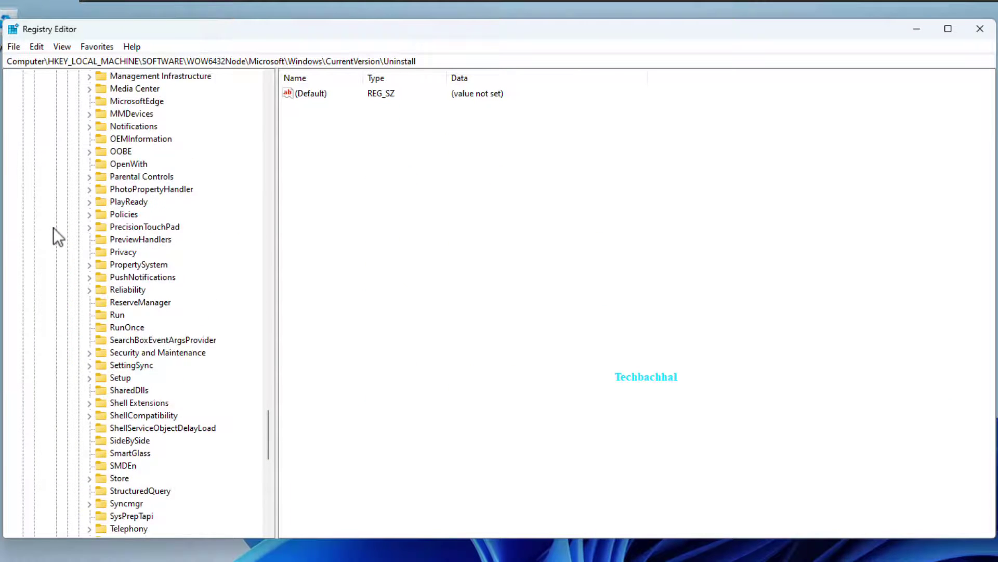
scroll(53, 227, up, 20)
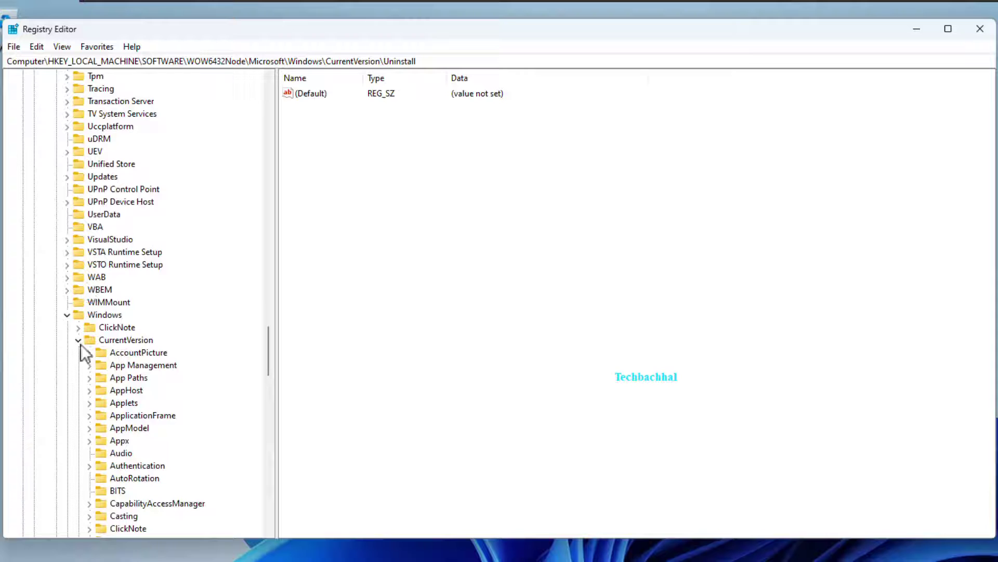
click(78, 341)
click(67, 315)
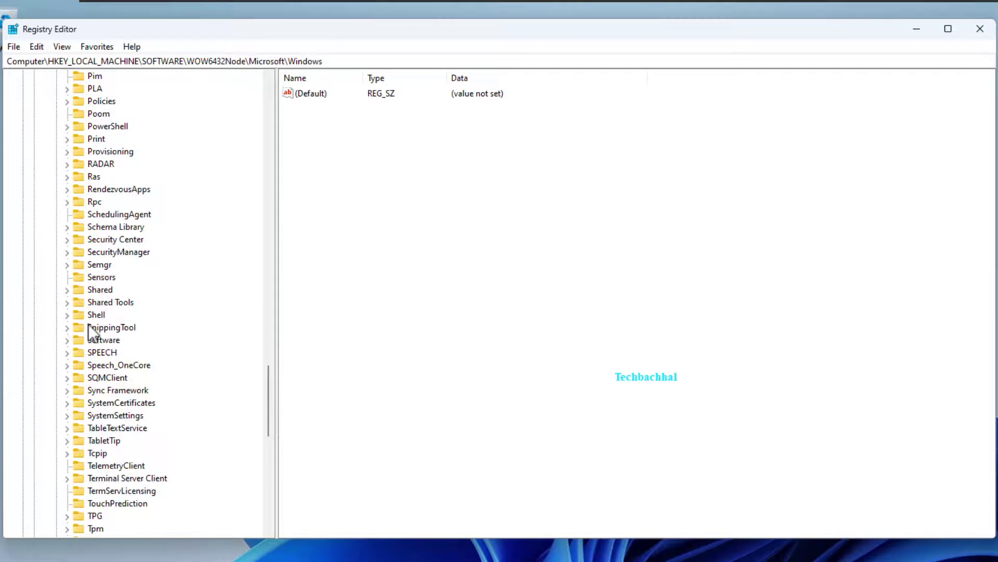
- Collapse Microsoft, WOW6432Node, SOFTWARE and HKEY_LOCAL_MACHINE back to the top-level hives
scroll(88, 324, up, 20)
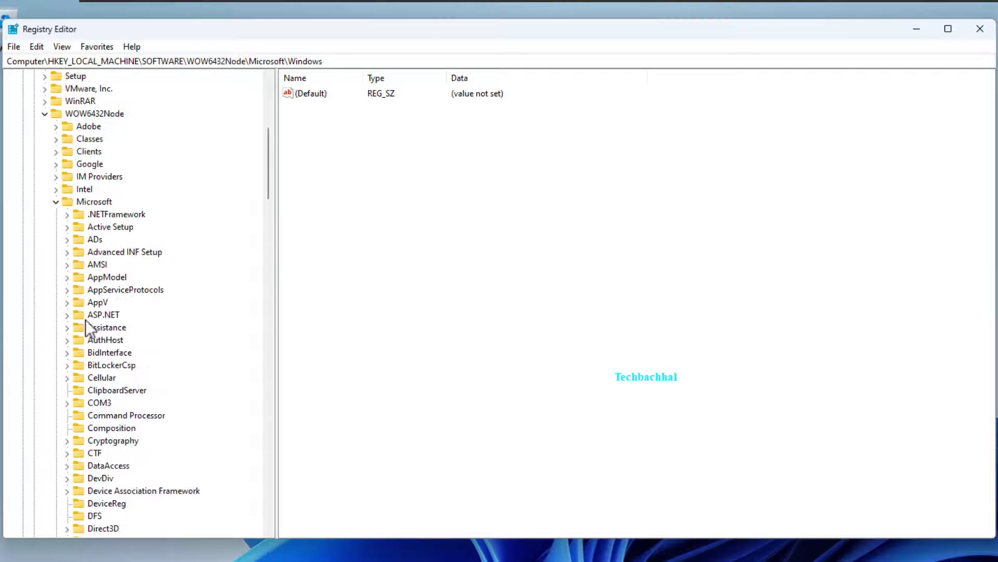
scroll(85, 319, up, 7)
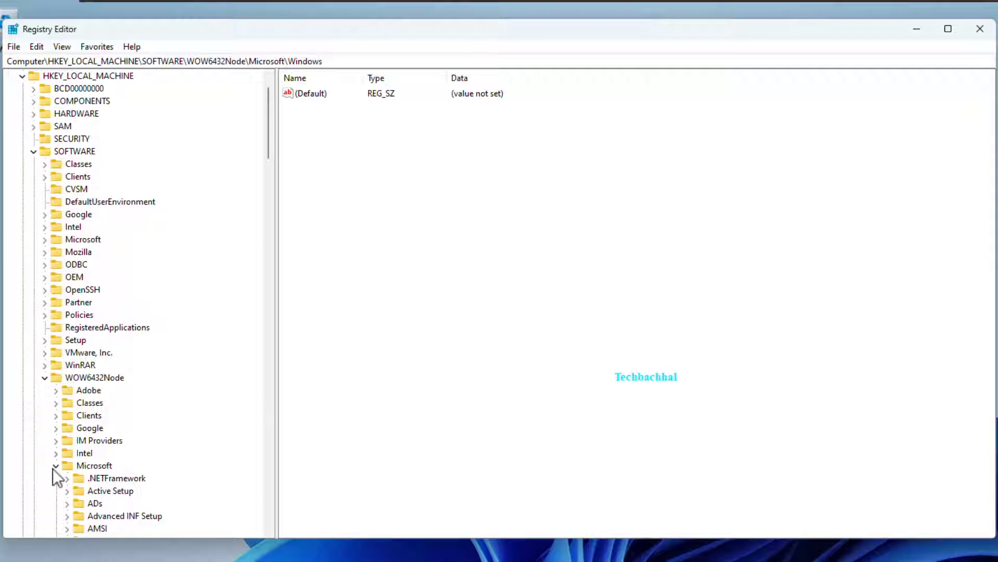
click(56, 466)
click(46, 378)
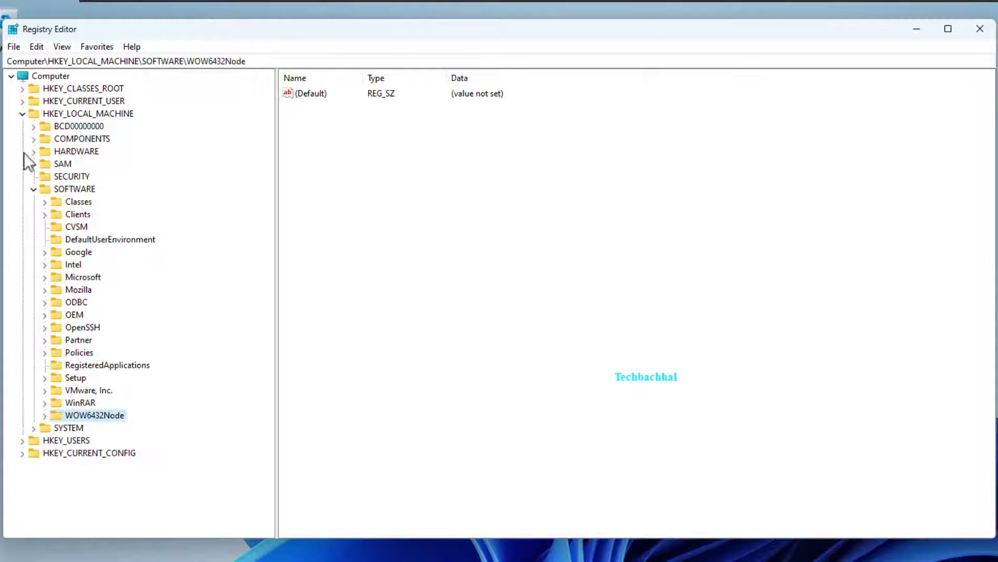
click(34, 189)
click(23, 114)
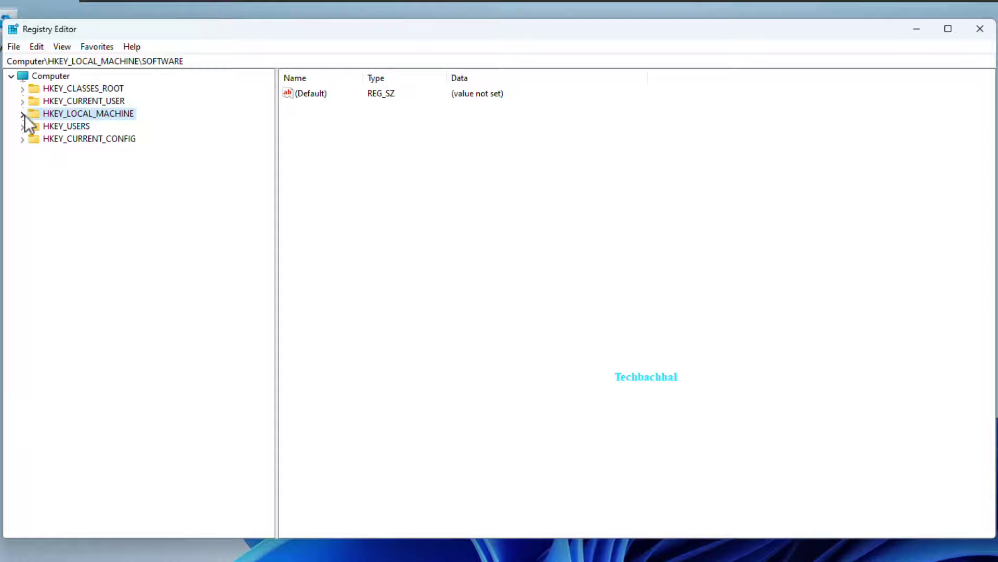
- Close Registry Editor, confirm Installed apps shows 57 apps without BijoyBayanno, then close Settings
click(979, 29)
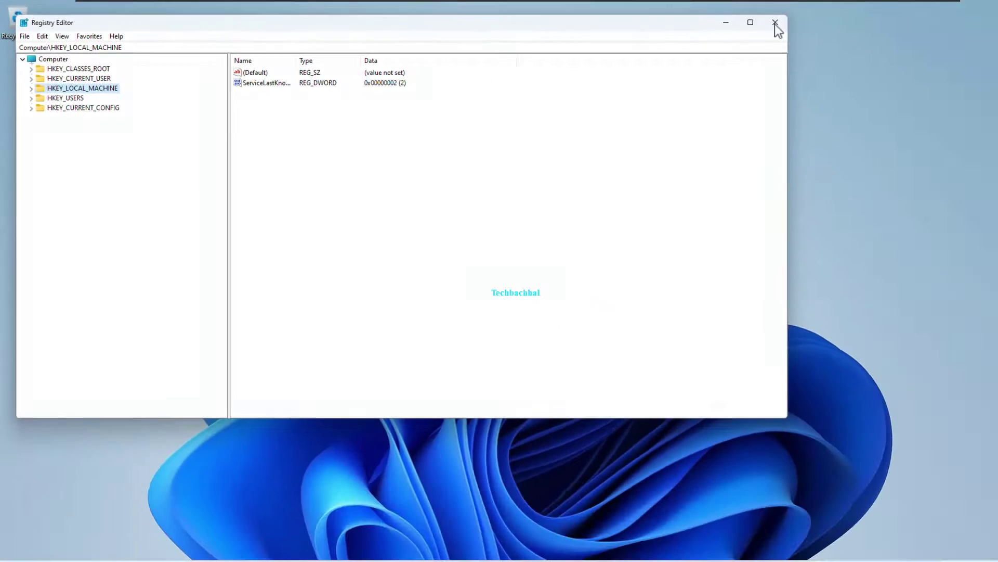
click(580, 549)
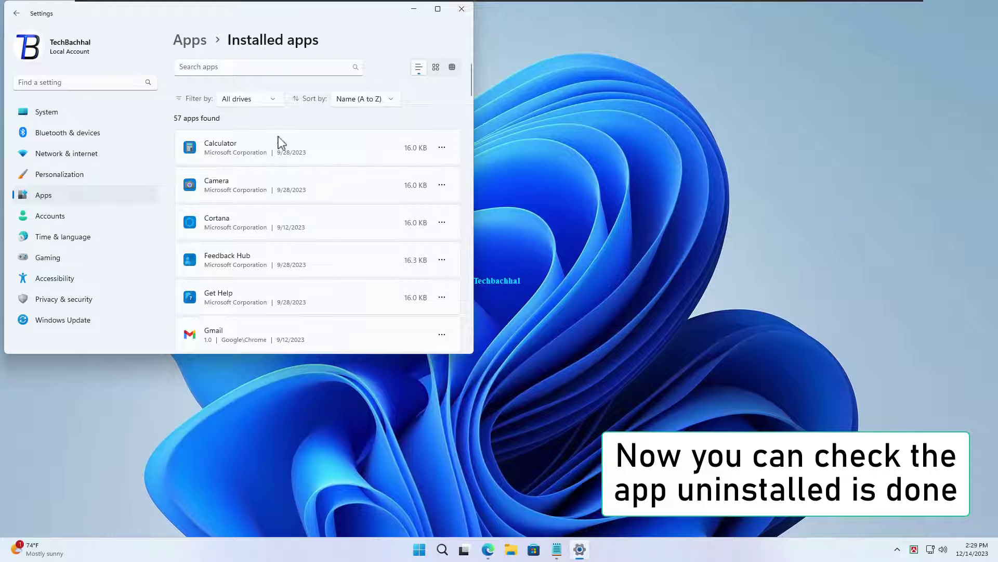
click(462, 8)
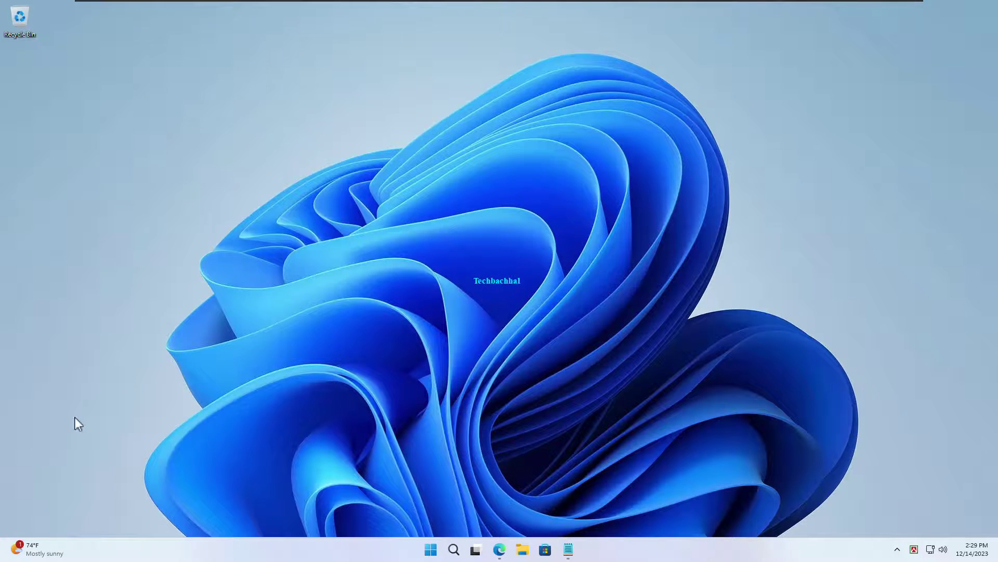